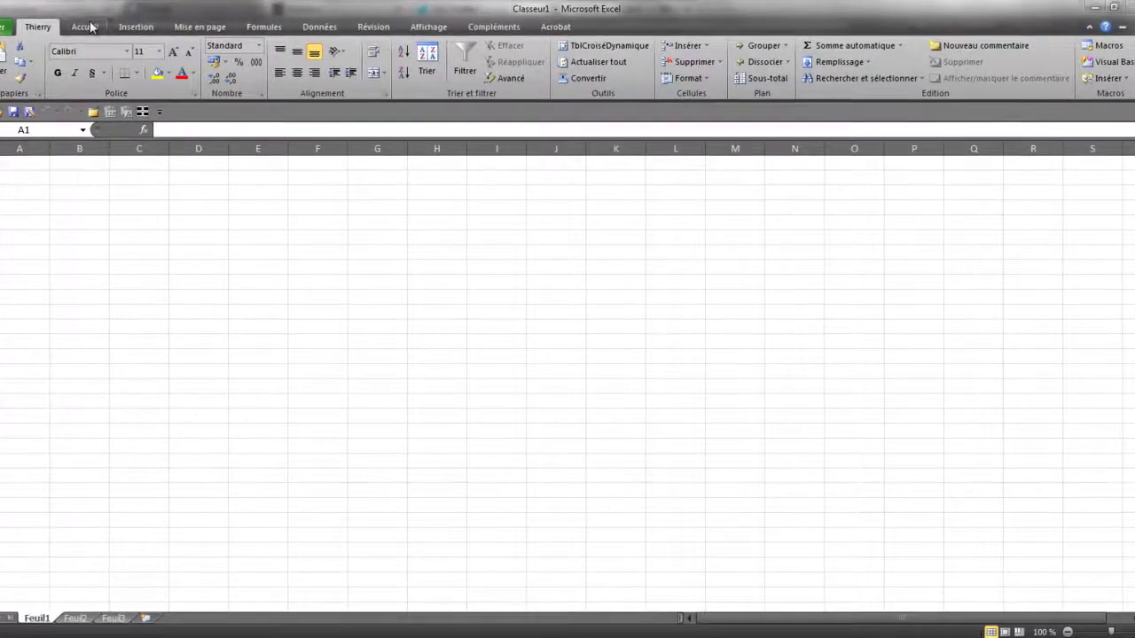
- Open the program options at the ribbon customization page (Personnaliser le Ruban)
{"action": "left_click", "coordinate": [108, 41]}
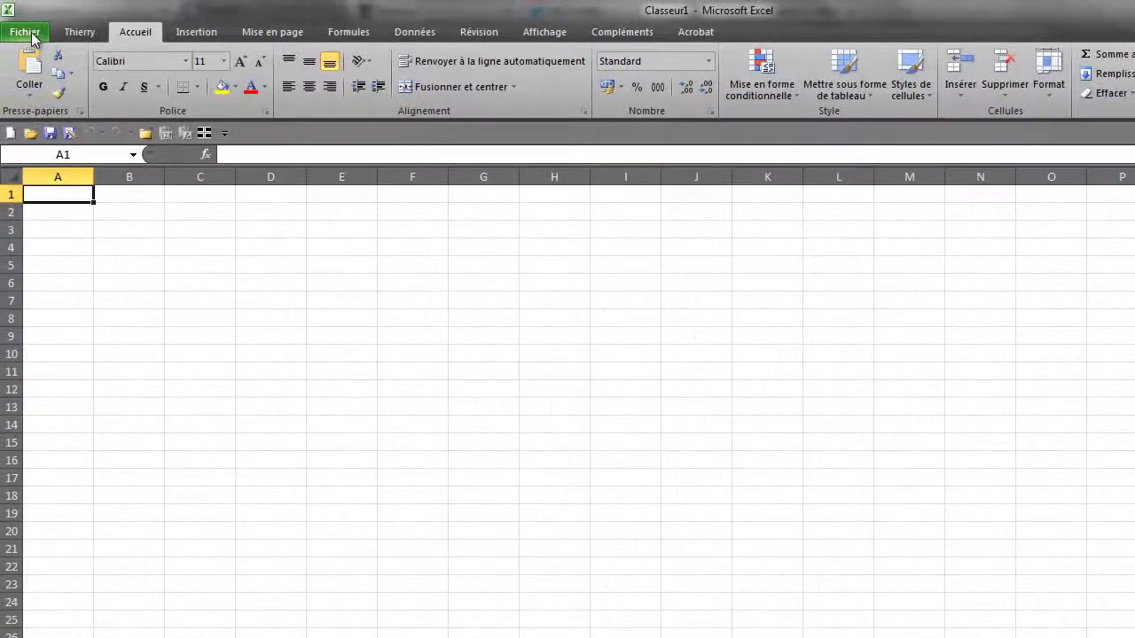
{"action": "left_click", "coordinate": [24, 34]}
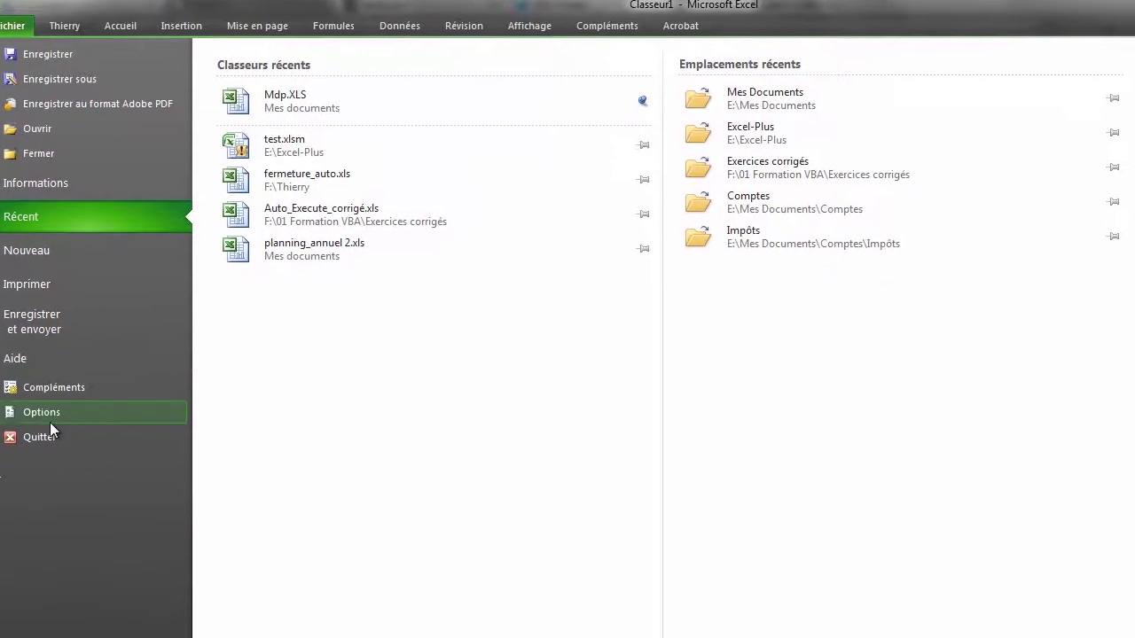
{"action": "left_click", "coordinate": [49, 419]}
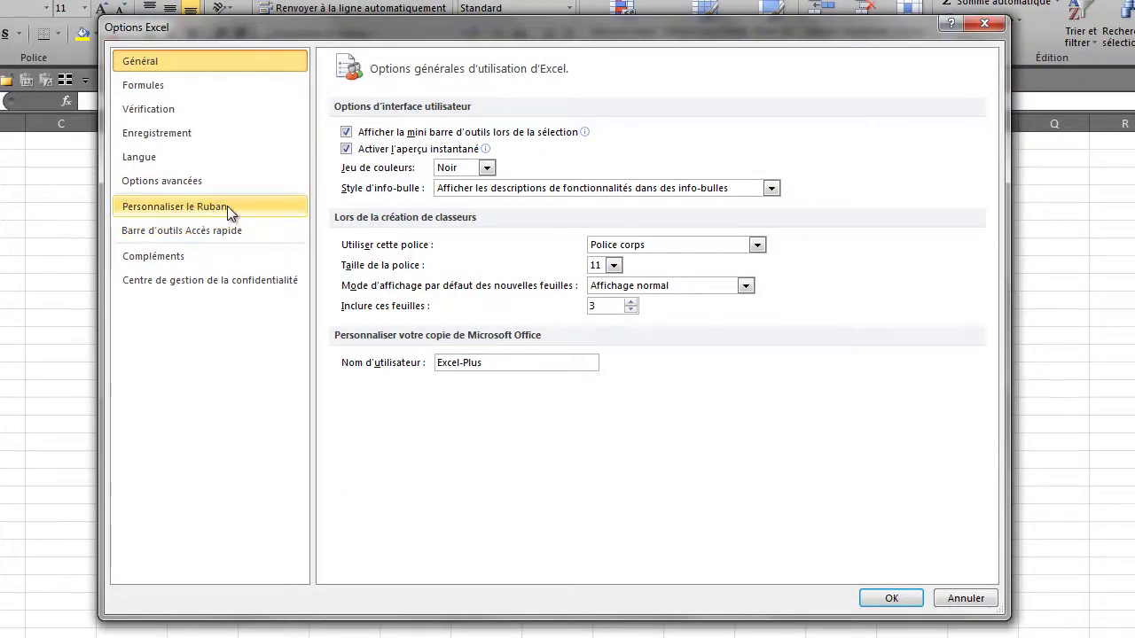
{"action": "left_click", "coordinate": [227, 206]}
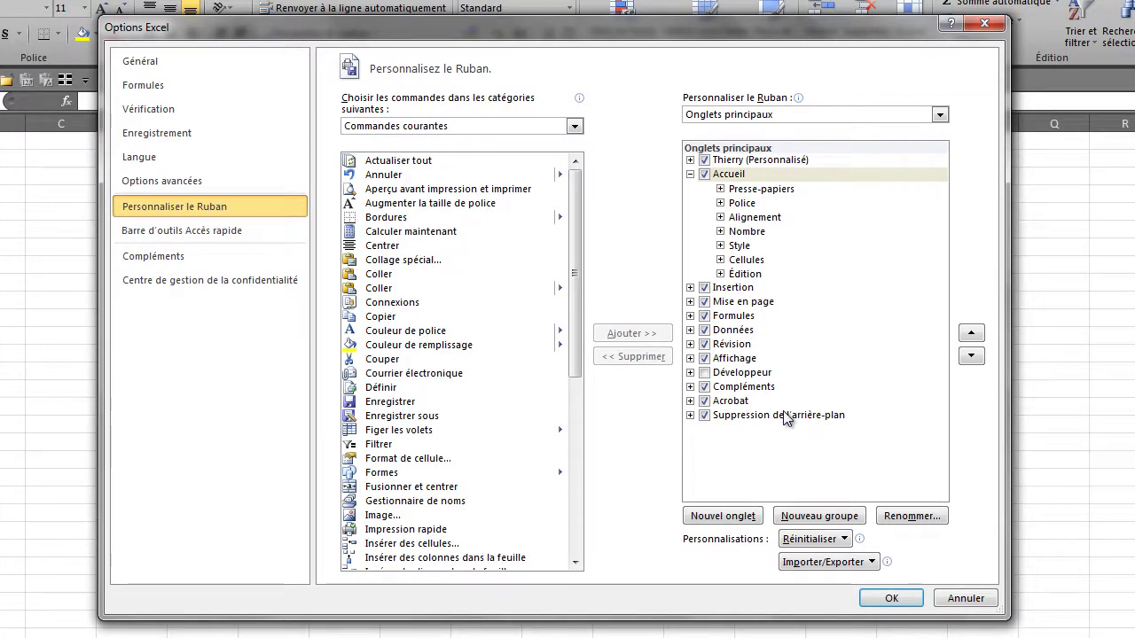
- Add a new custom tab after Accueil in the main tabs and rename it Test
{"action": "left_click", "coordinate": [724, 517]}
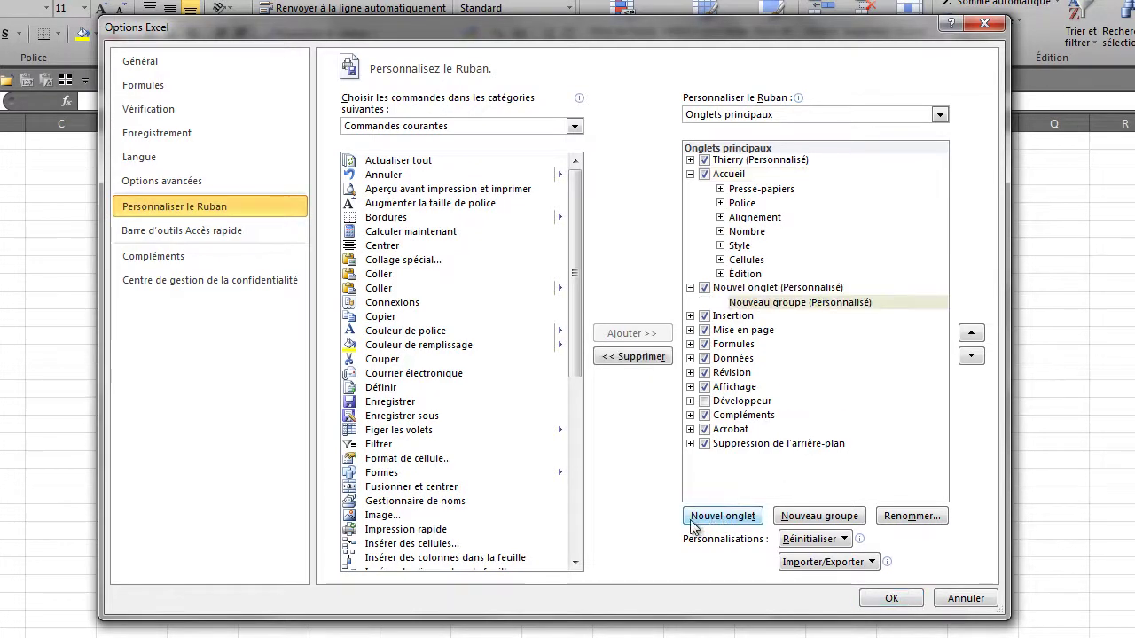
{"action": "left_click", "coordinate": [745, 287]}
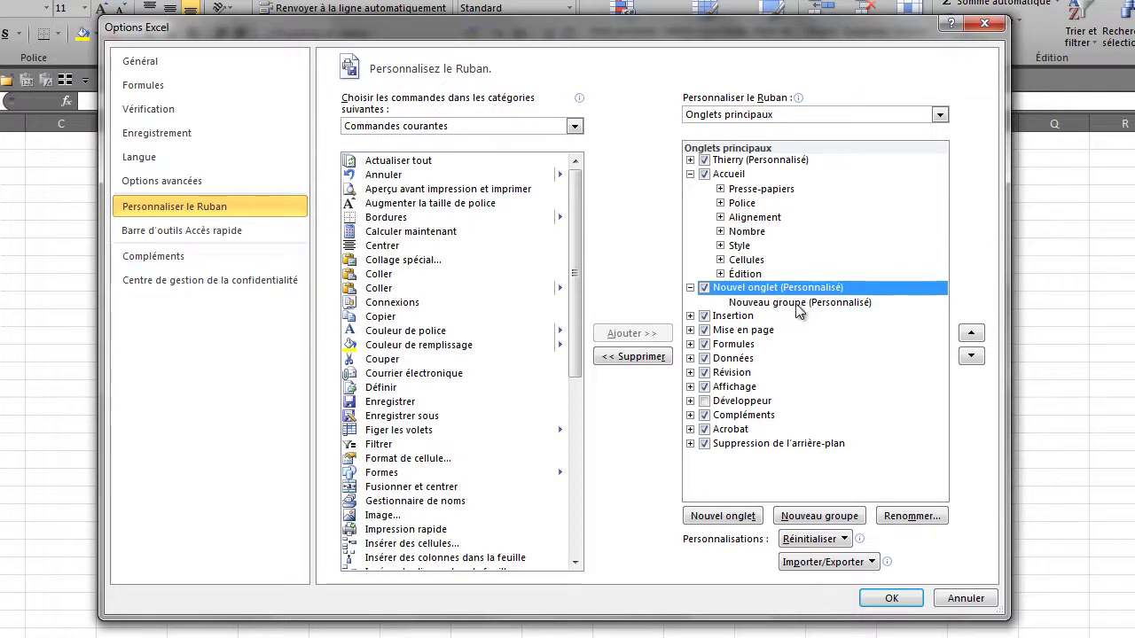
{"action": "left_click", "coordinate": [911, 516]}
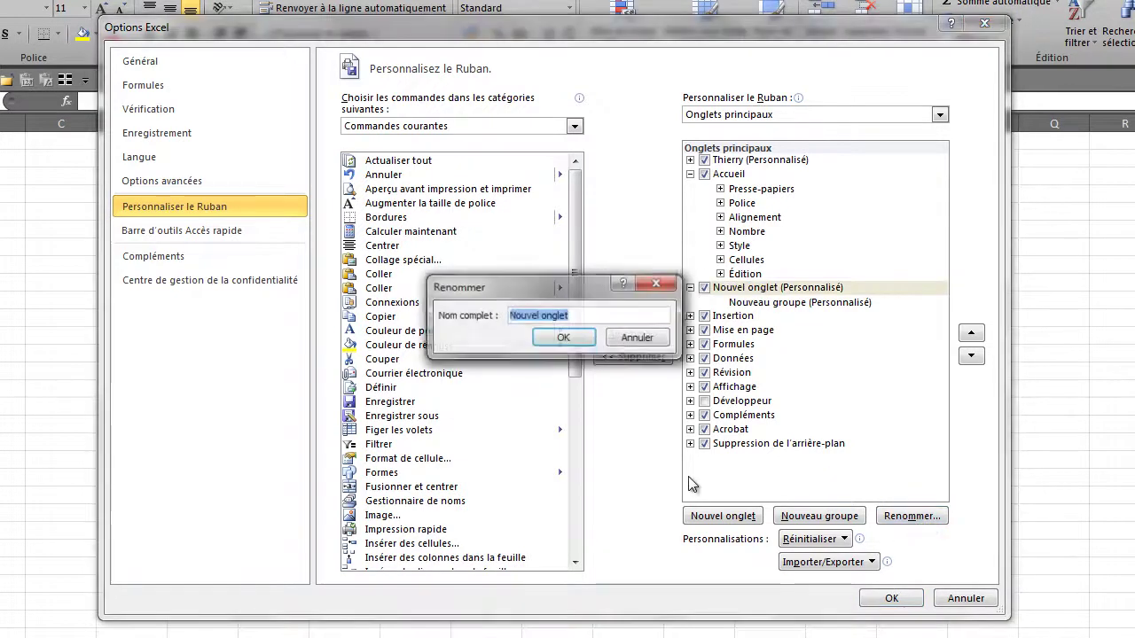
{"action": "type", "text": "Test"}
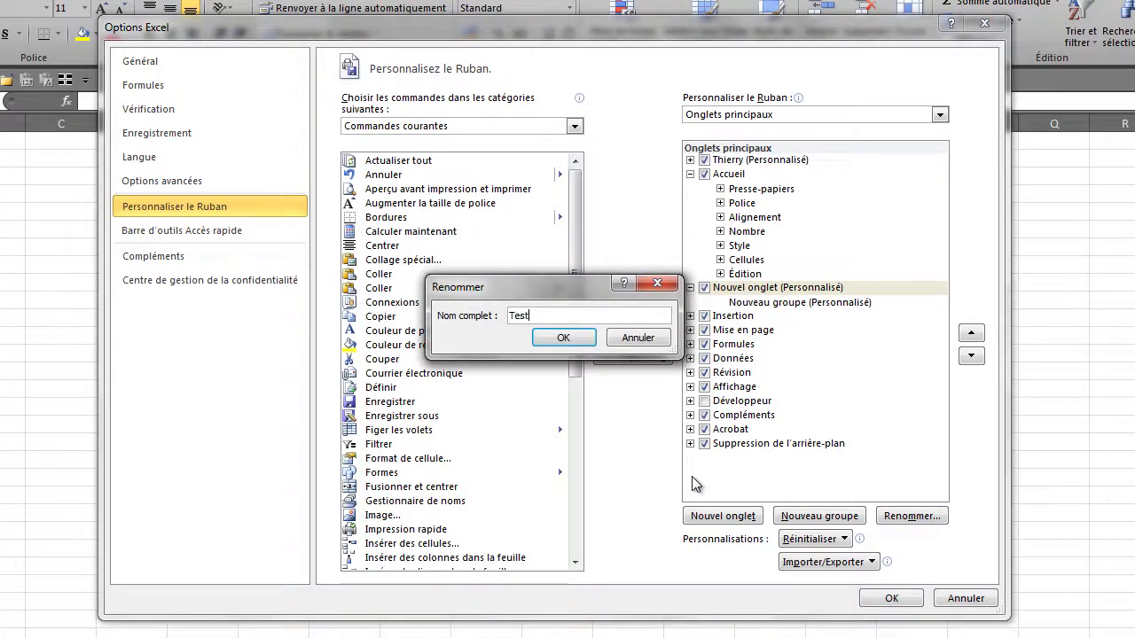
{"action": "left_click", "coordinate": [560, 338]}
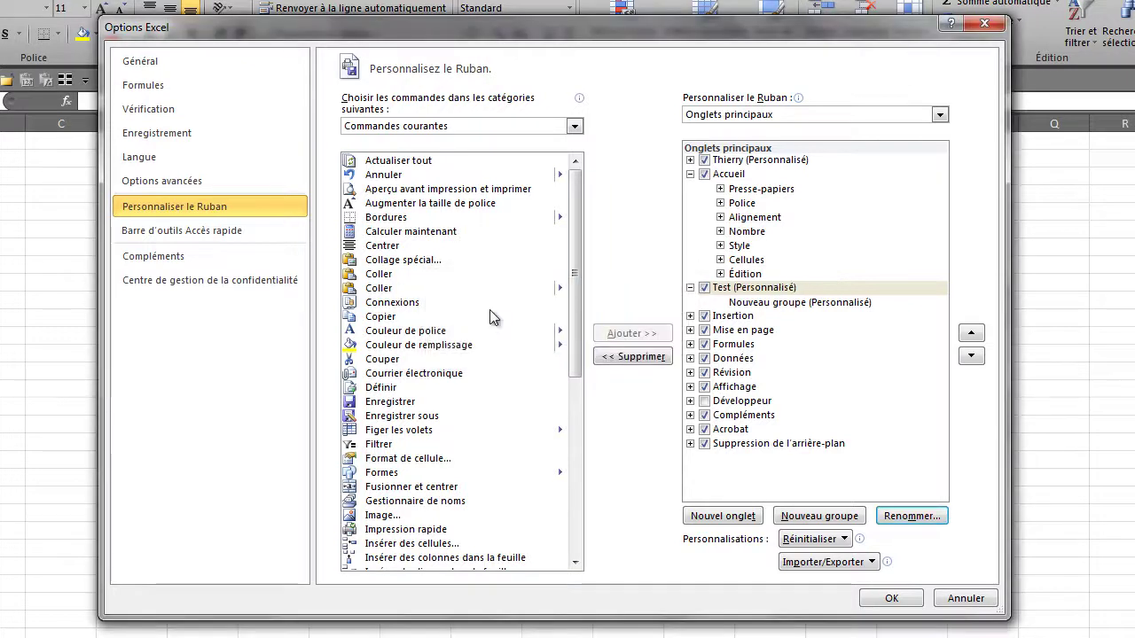
- Add the Collage spécial command to the new group of the Test tab
{"action": "left_click", "coordinate": [762, 303]}
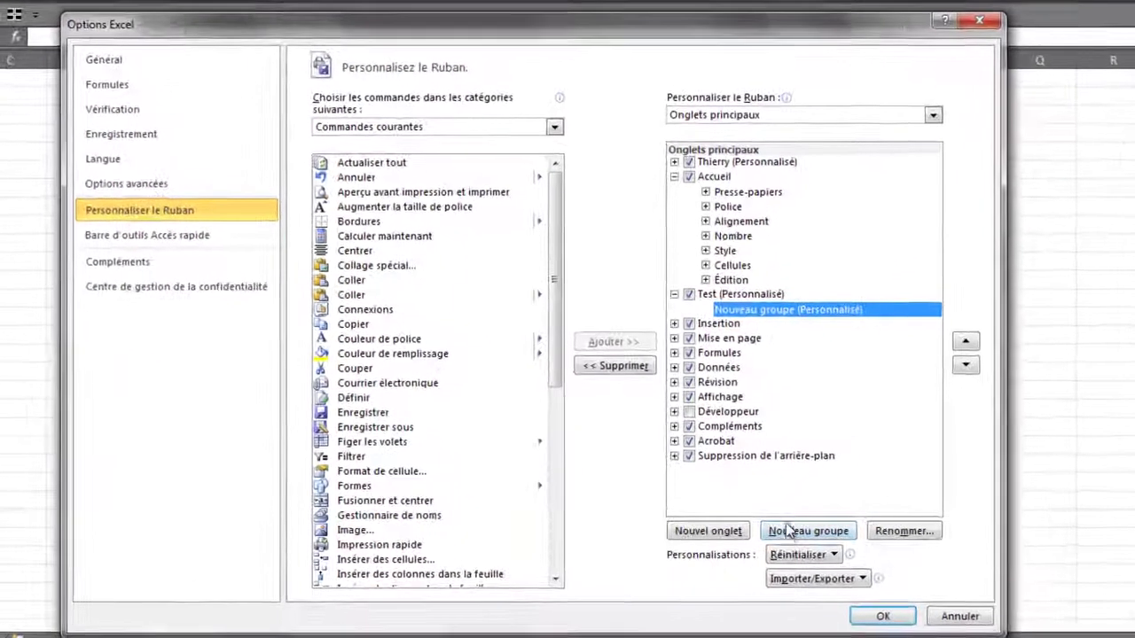
{"action": "left_click", "coordinate": [373, 268]}
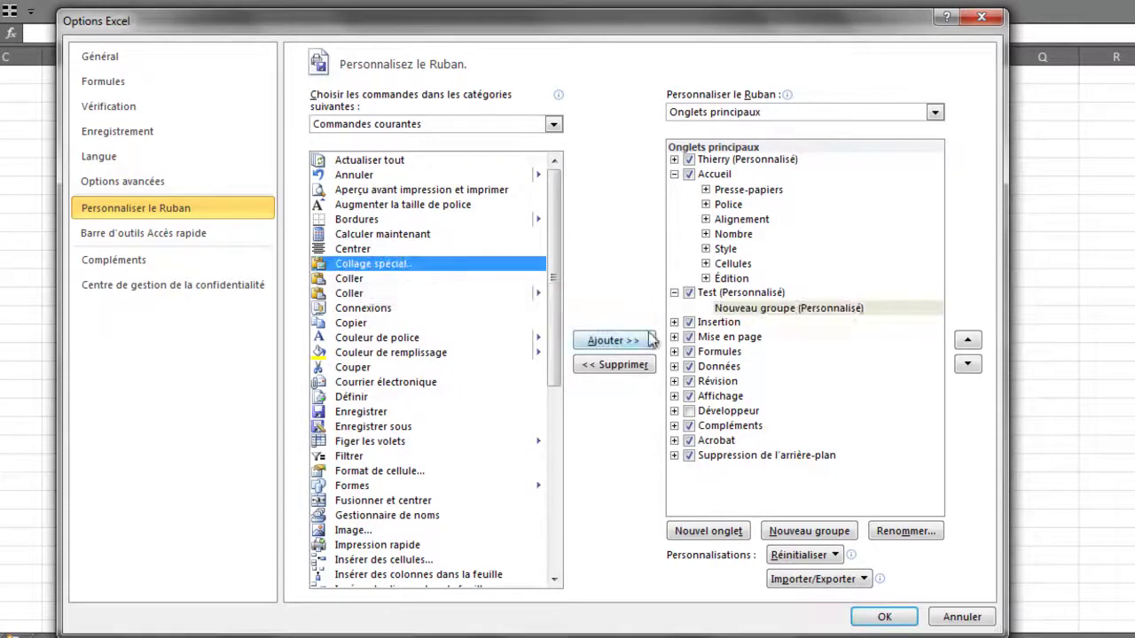
{"action": "left_click", "coordinate": [613, 340]}
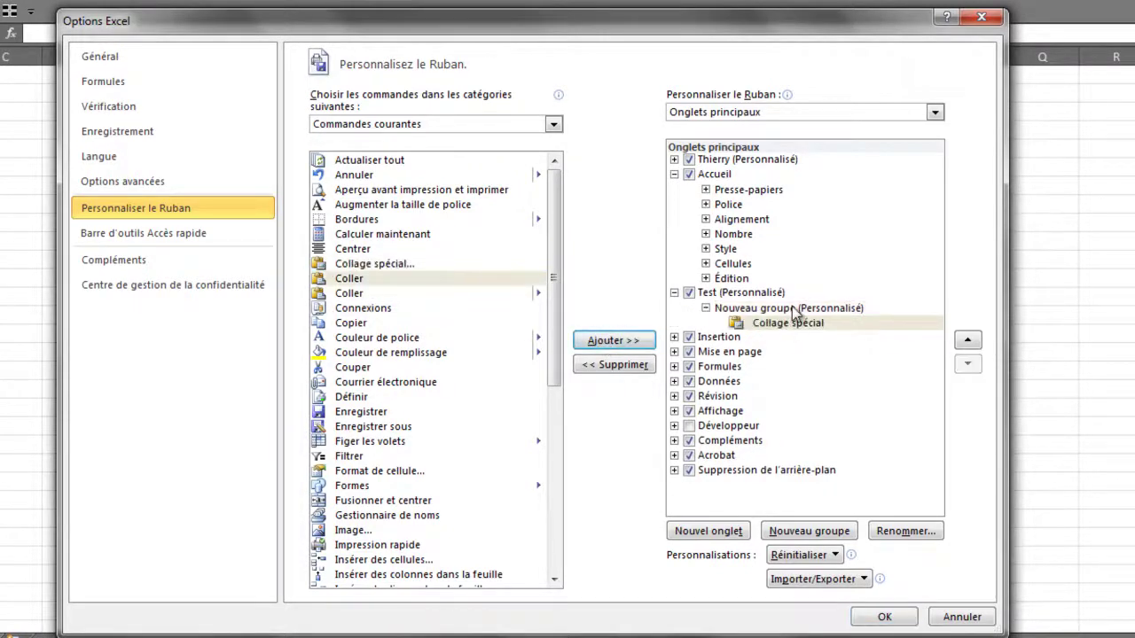
- Rename the Test tab's new group as Groupe 1 and give it the black-and-white checkerboard symbol
{"action": "left_click", "coordinate": [793, 309]}
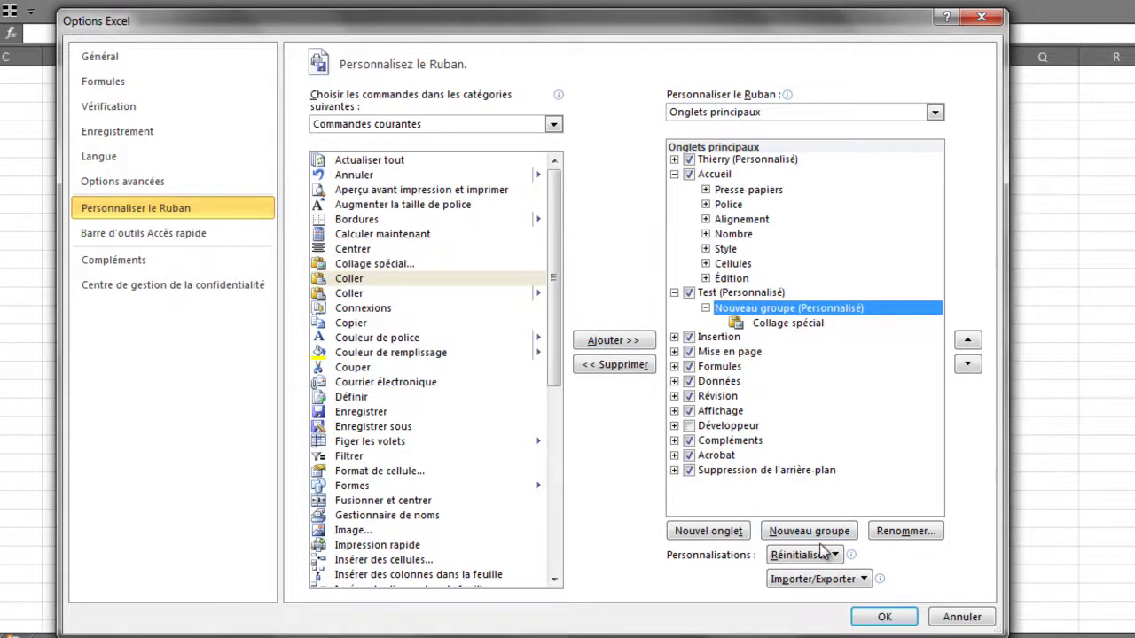
{"action": "left_click", "coordinate": [901, 532]}
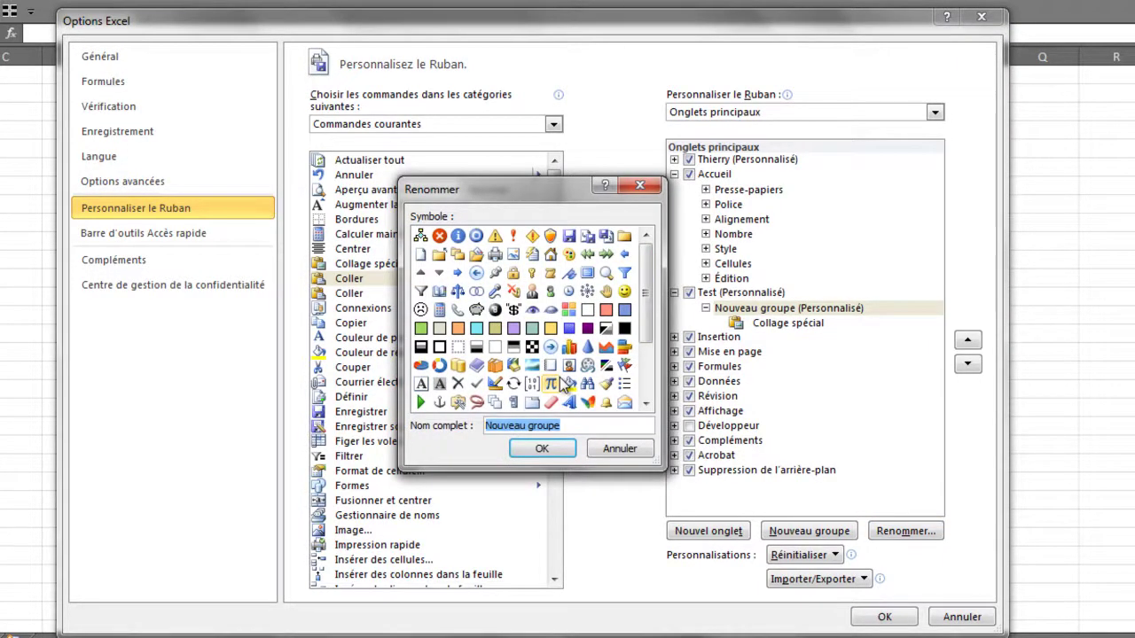
{"action": "type", "text": "Groupe 1"}
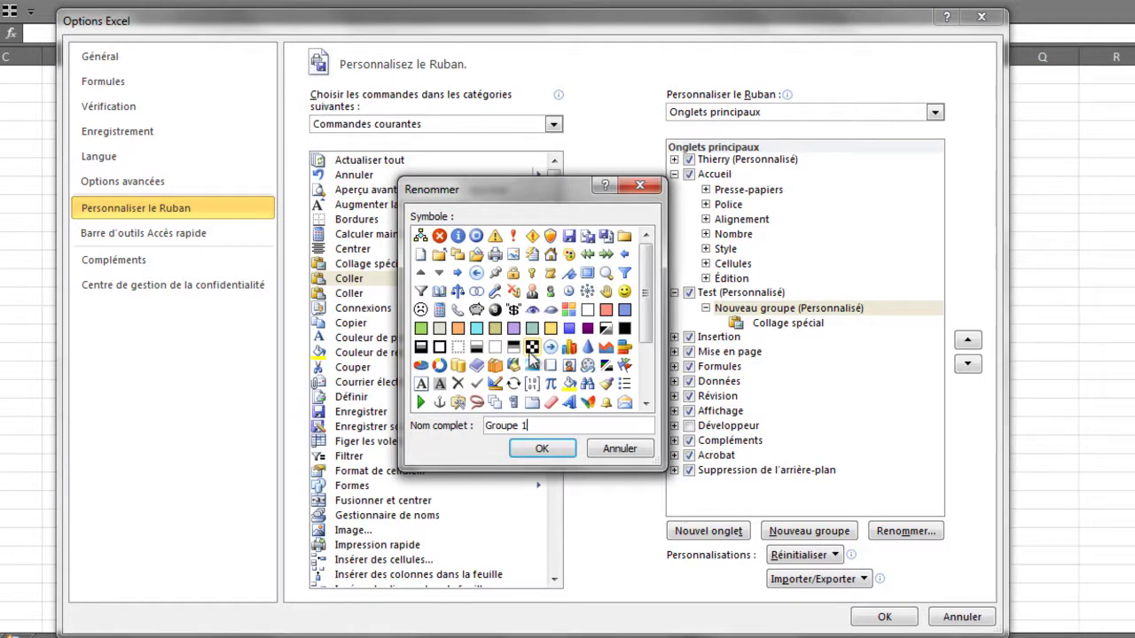
{"action": "left_click", "coordinate": [532, 347]}
{"action": "left_click", "coordinate": [532, 451]}
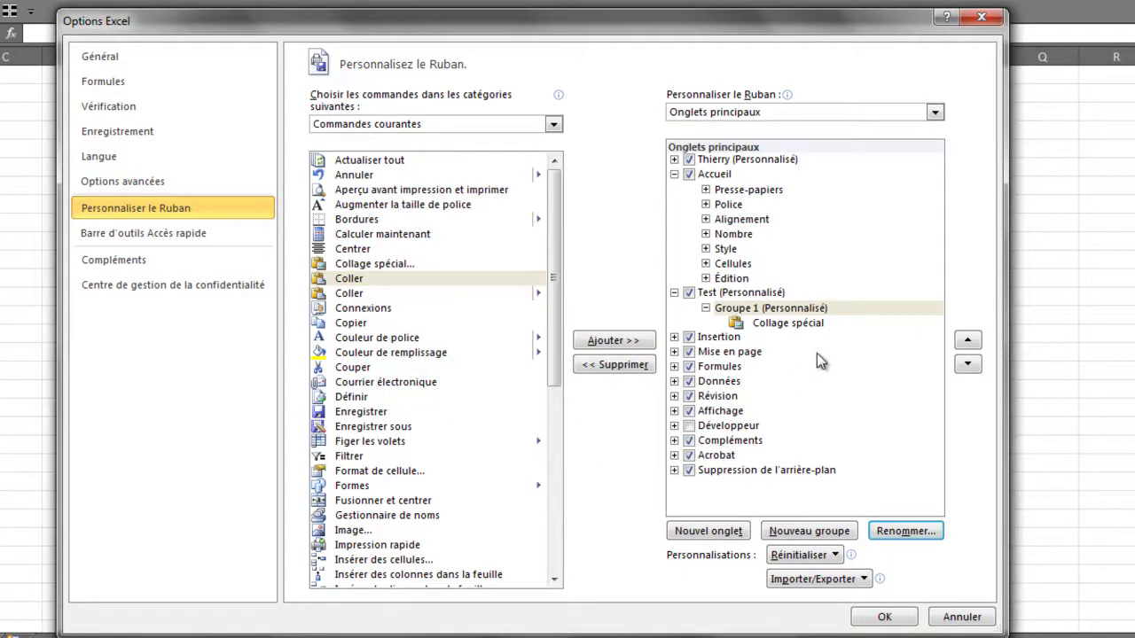
- Add the Courrier électronique and Figer les volets commands to Groupe 1 below Collage spécial
{"action": "left_click", "coordinate": [792, 325]}
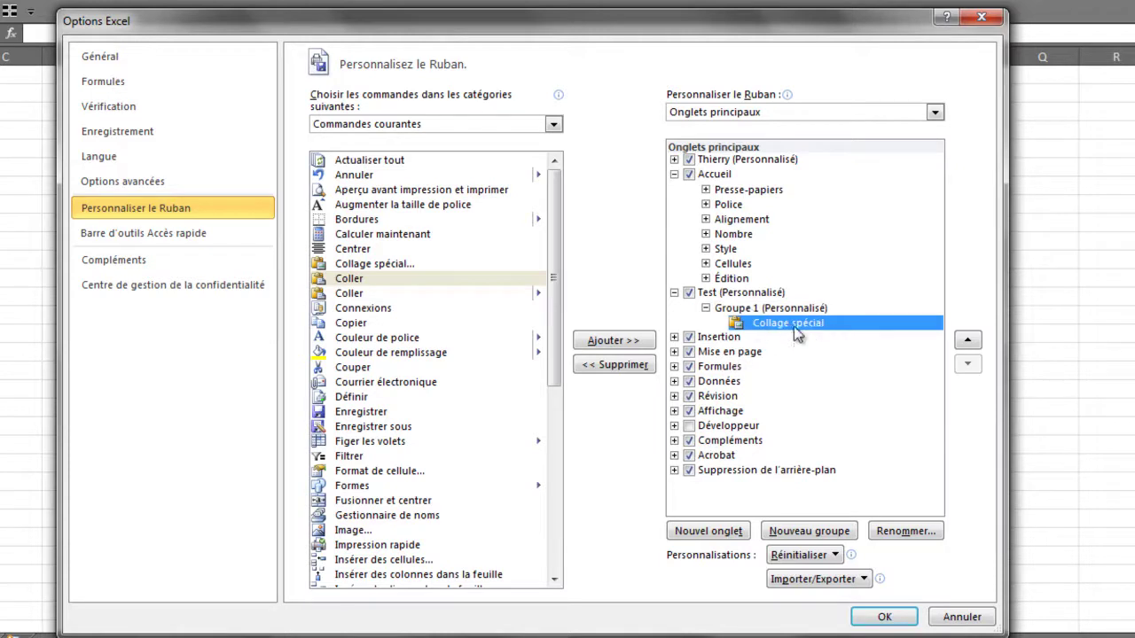
{"action": "left_click", "coordinate": [403, 383]}
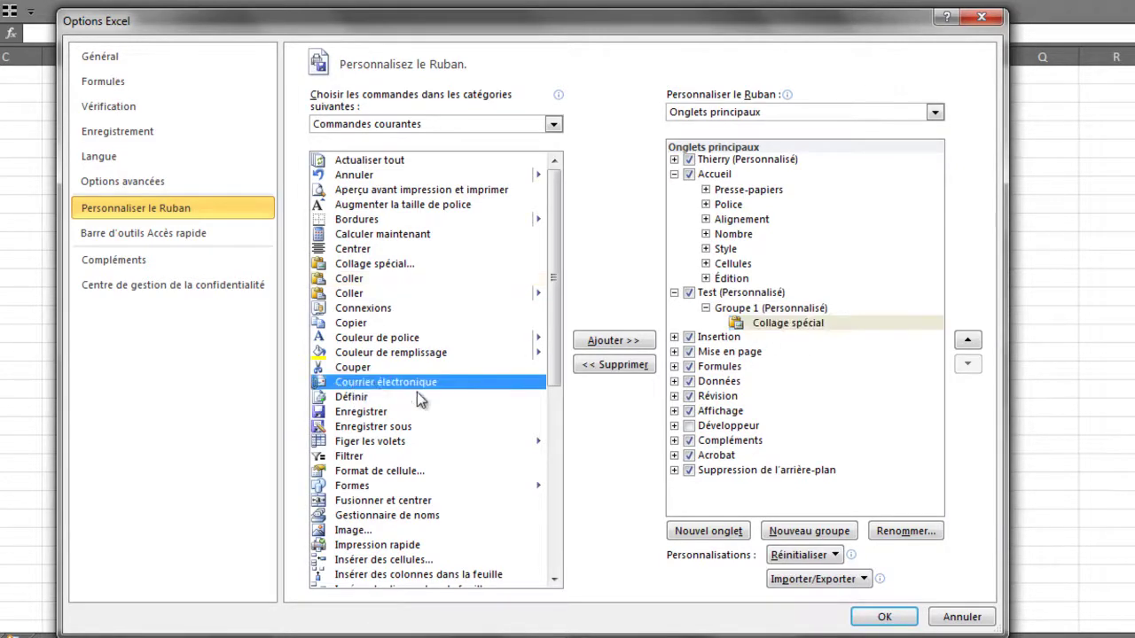
{"action": "left_click", "coordinate": [614, 341]}
{"action": "left_click", "coordinate": [390, 441]}
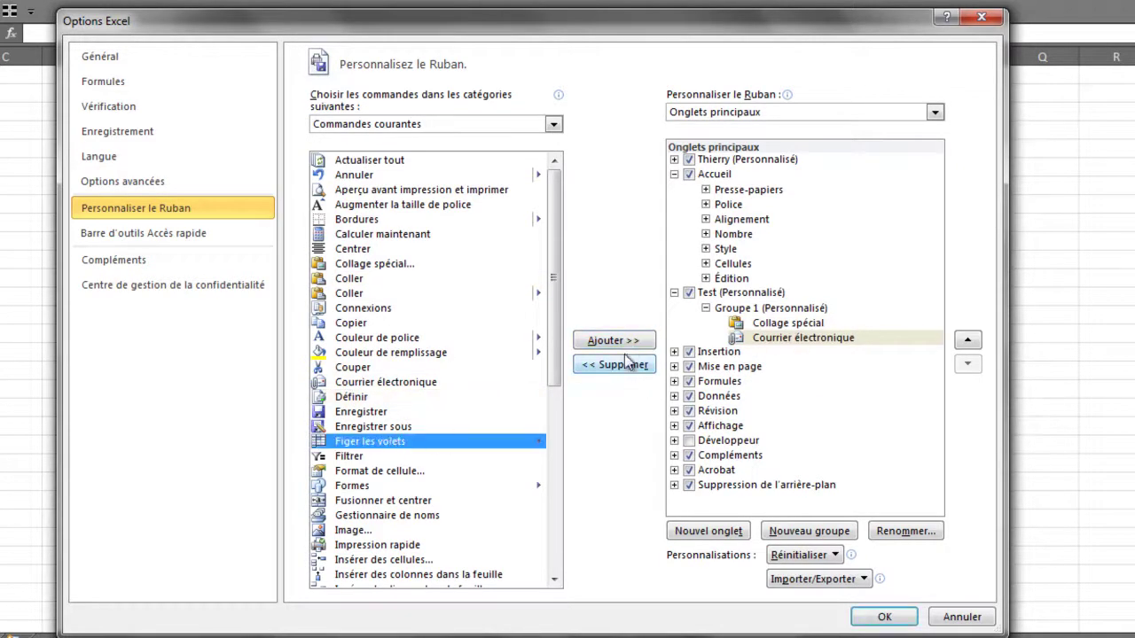
{"action": "left_click", "coordinate": [624, 340]}
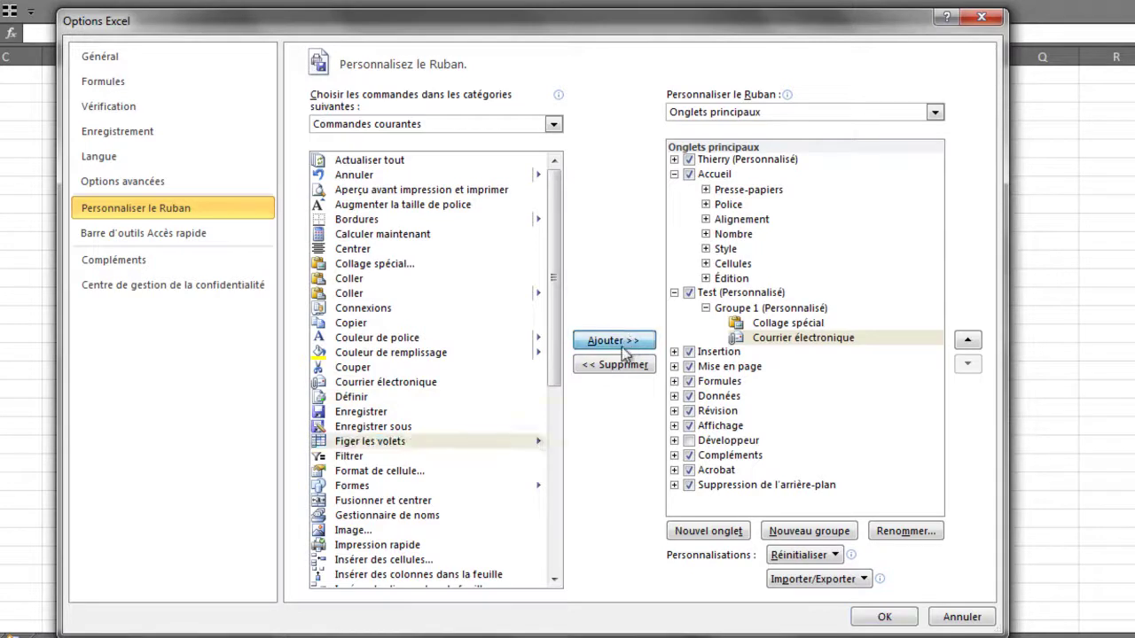
- Create a second group in the Test tab and rename it Groupe 2
{"action": "left_click", "coordinate": [748, 294]}
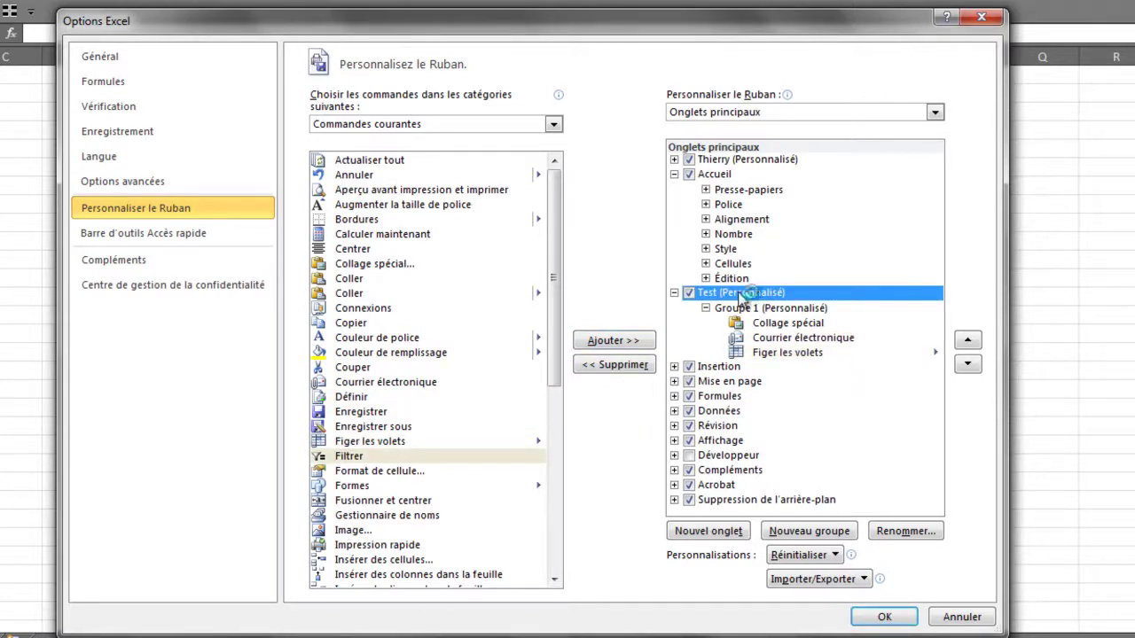
{"action": "left_click", "coordinate": [810, 531]}
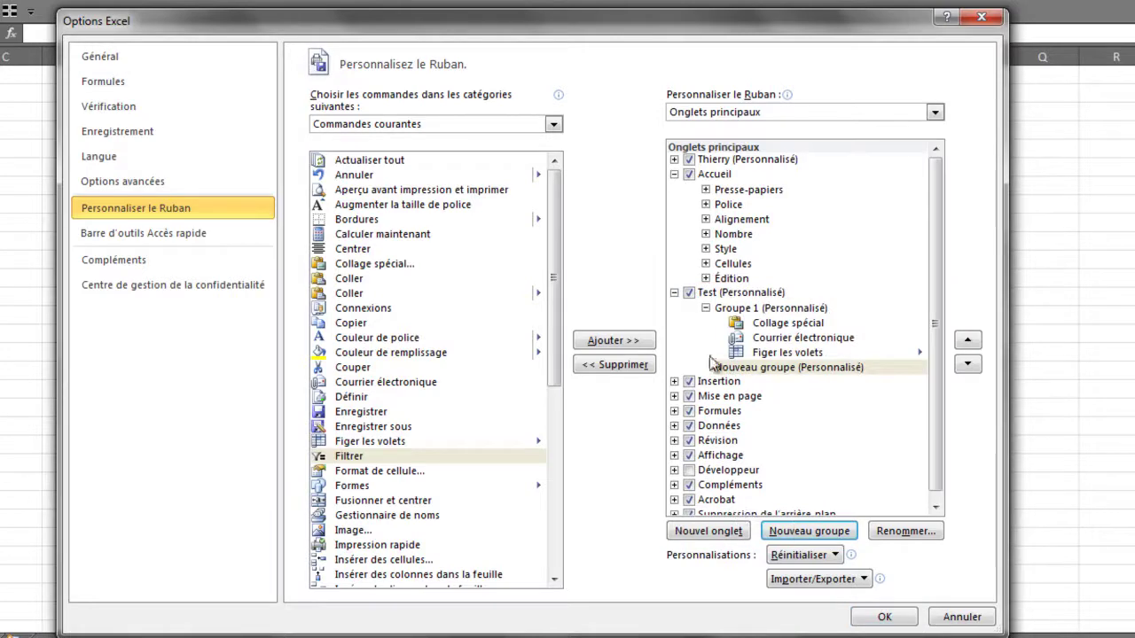
{"action": "left_click", "coordinate": [753, 371]}
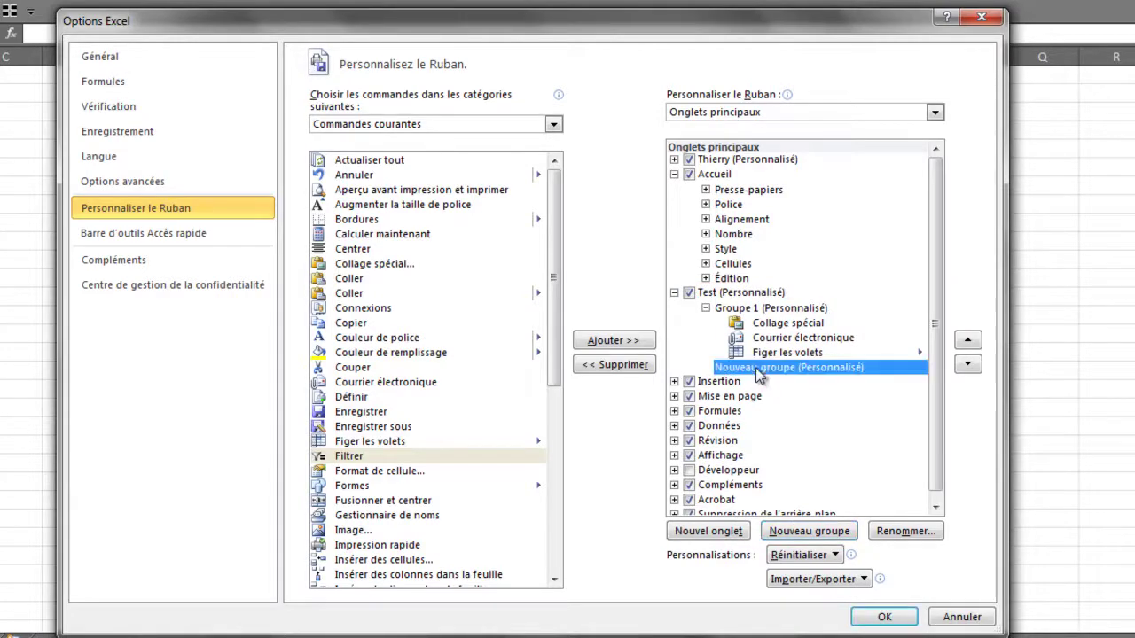
{"action": "left_click", "coordinate": [900, 530]}
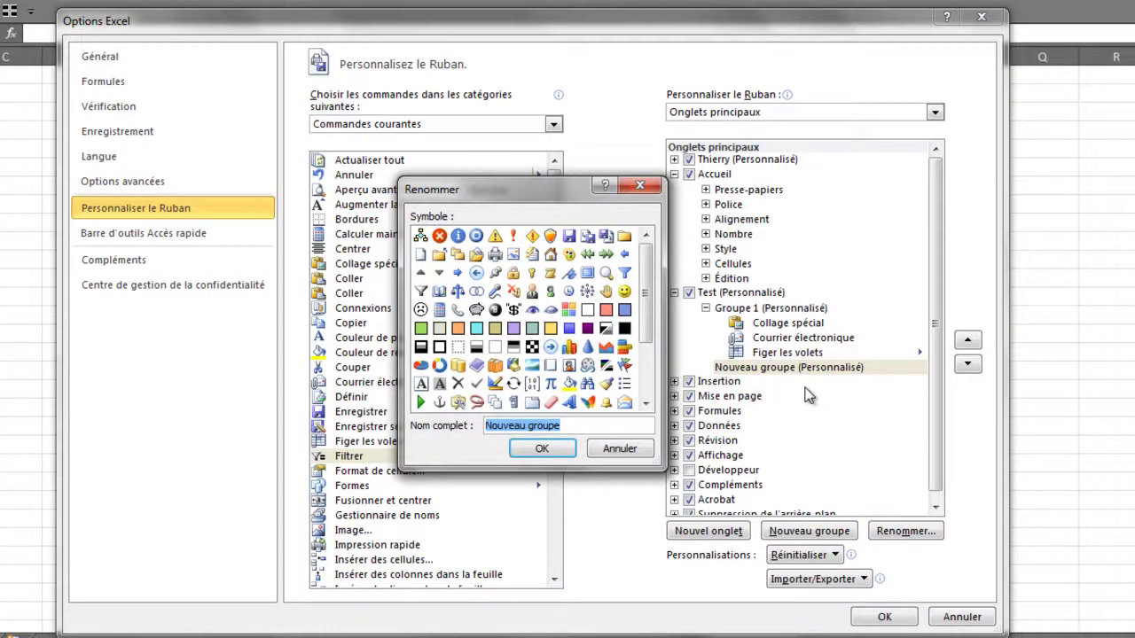
{"action": "type", "text": "Groupe 2"}
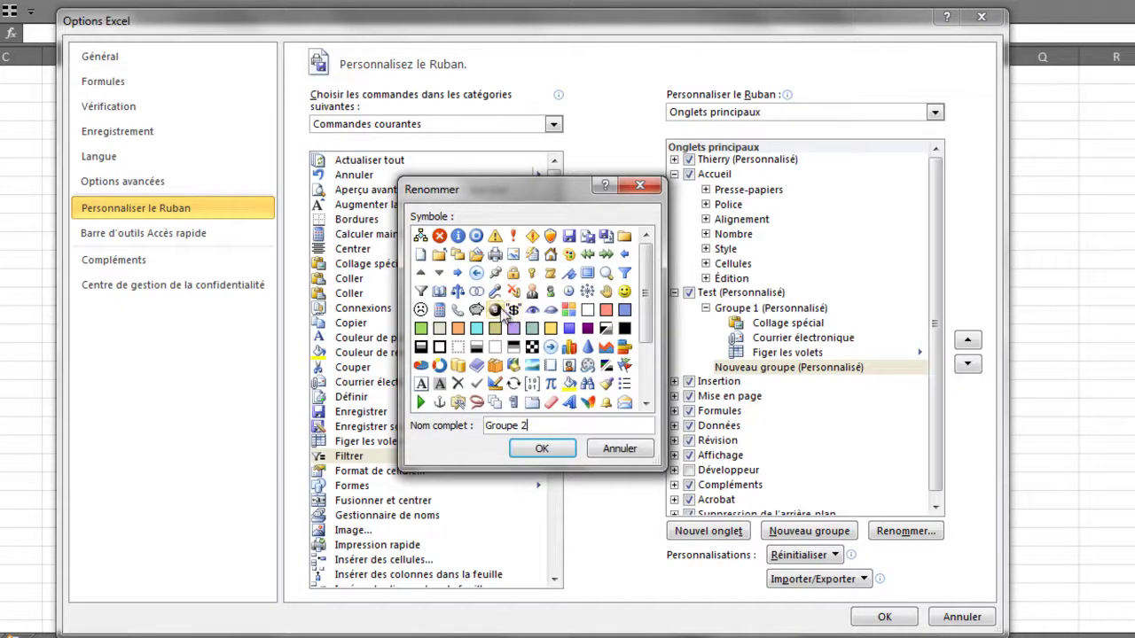
{"action": "left_click", "coordinate": [537, 449]}
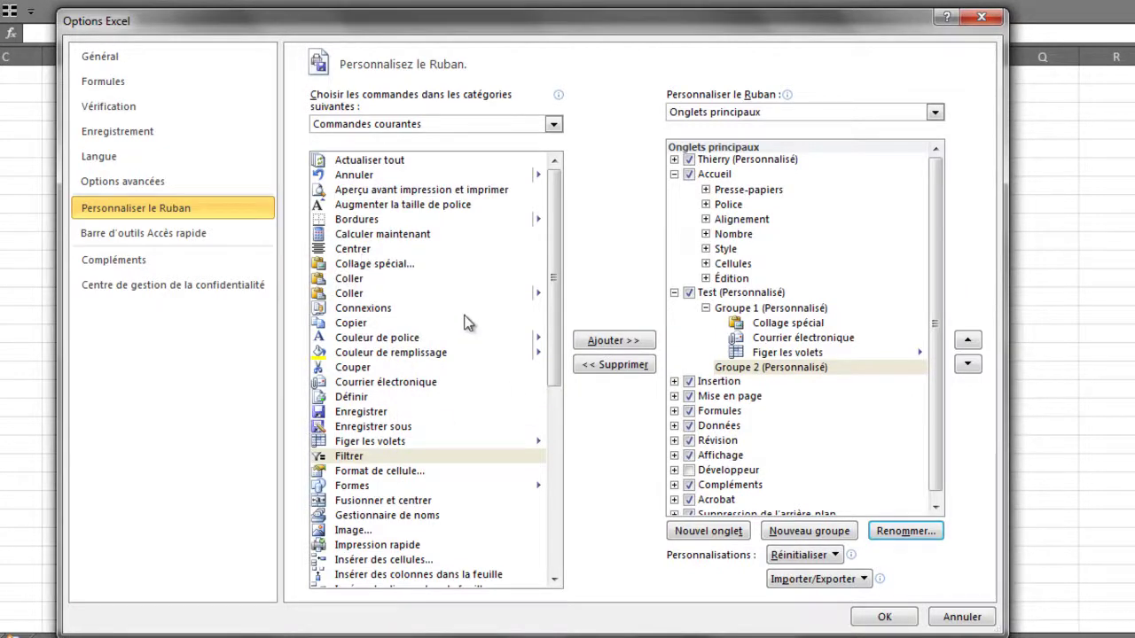
- Browse the available commands in the category Commandes non présentes sur le Ruban
{"action": "mouse_move", "coordinate": [545, 180]}
{"action": "left_mouse_down"}
{"action": "mouse_move", "coordinate": [559, 387]}
{"action": "mouse_move", "coordinate": [559, 169]}
{"action": "left_mouse_up"}
{"action": "left_click", "coordinate": [557, 125]}
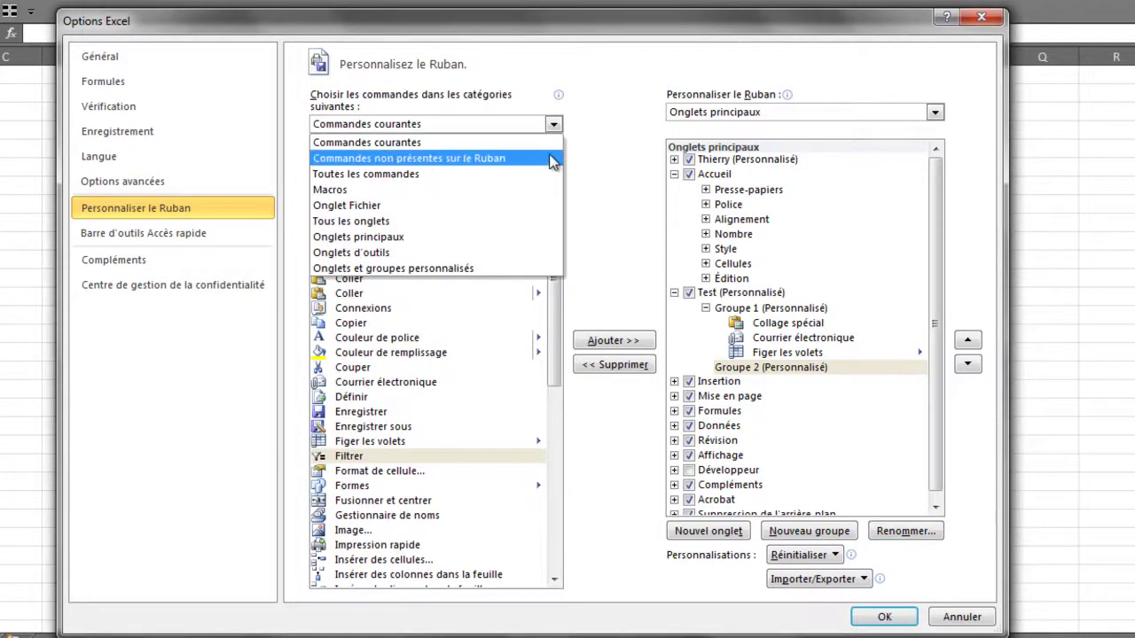
{"action": "left_click", "coordinate": [471, 159]}
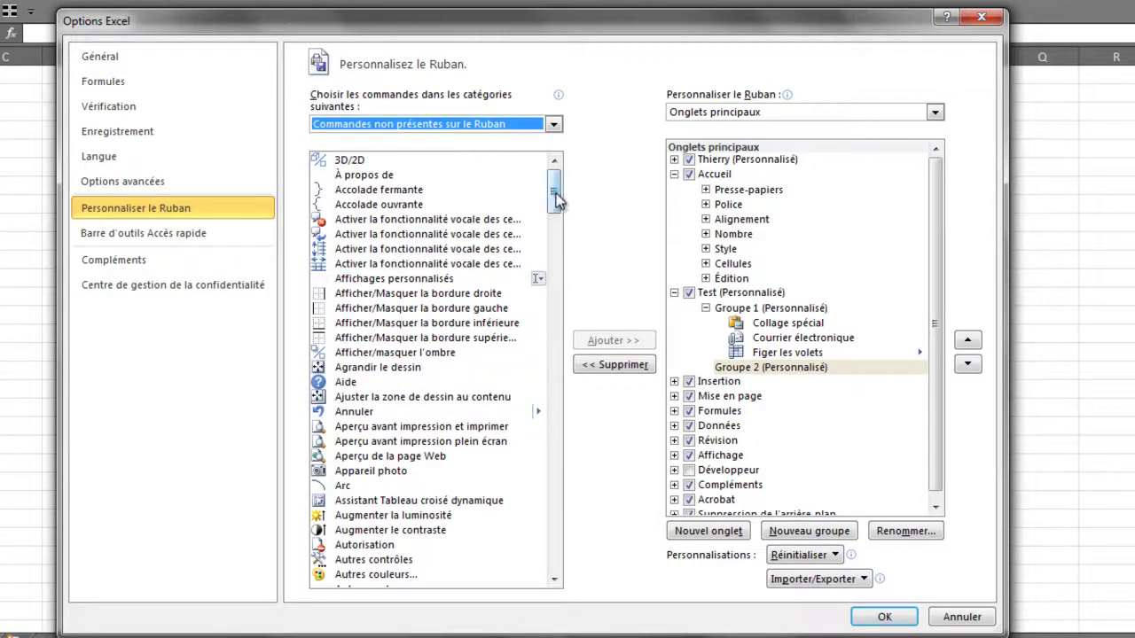
{"action": "left_click_drag", "start_coordinate": [555, 199], "coordinate": [549, 177]}
- Add the Enregistrer sous and Fermer commands from the Onglet Fichier category to Groupe 2
{"action": "left_click", "coordinate": [553, 124]}
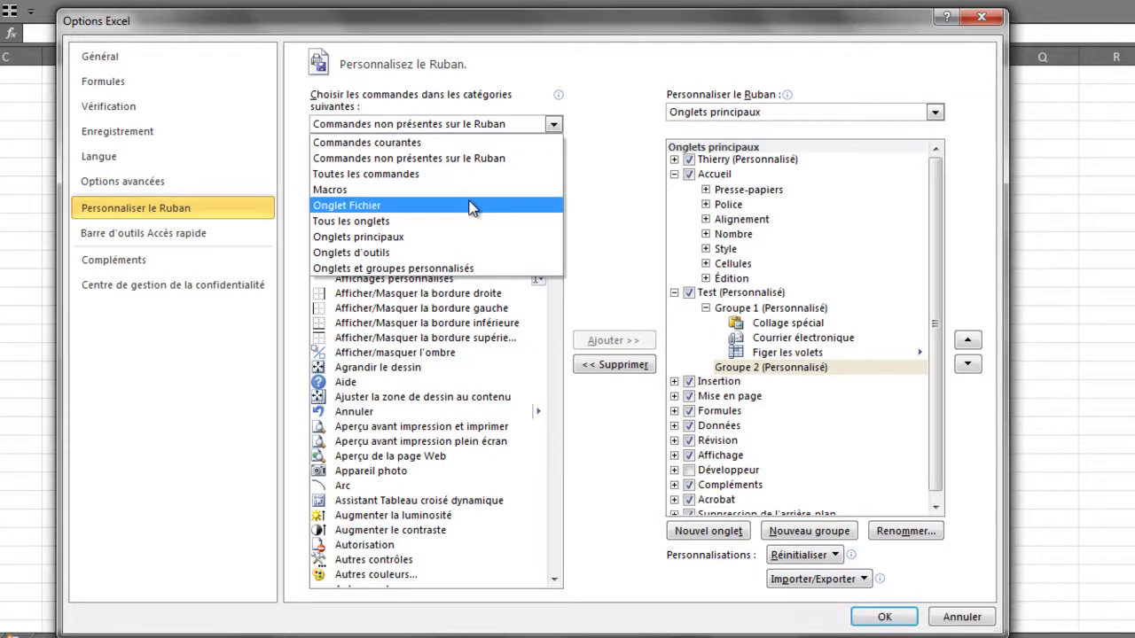
{"action": "left_click", "coordinate": [471, 206]}
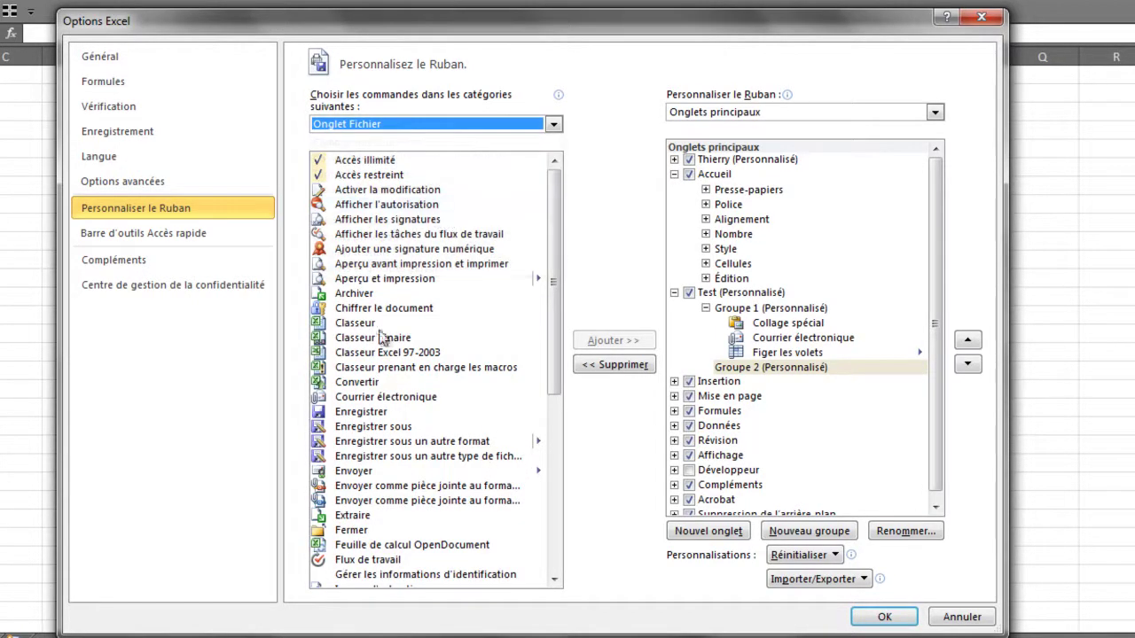
{"action": "scroll", "coordinate": [536, 320], "scroll_direction": "down", "scroll_amount": 1}
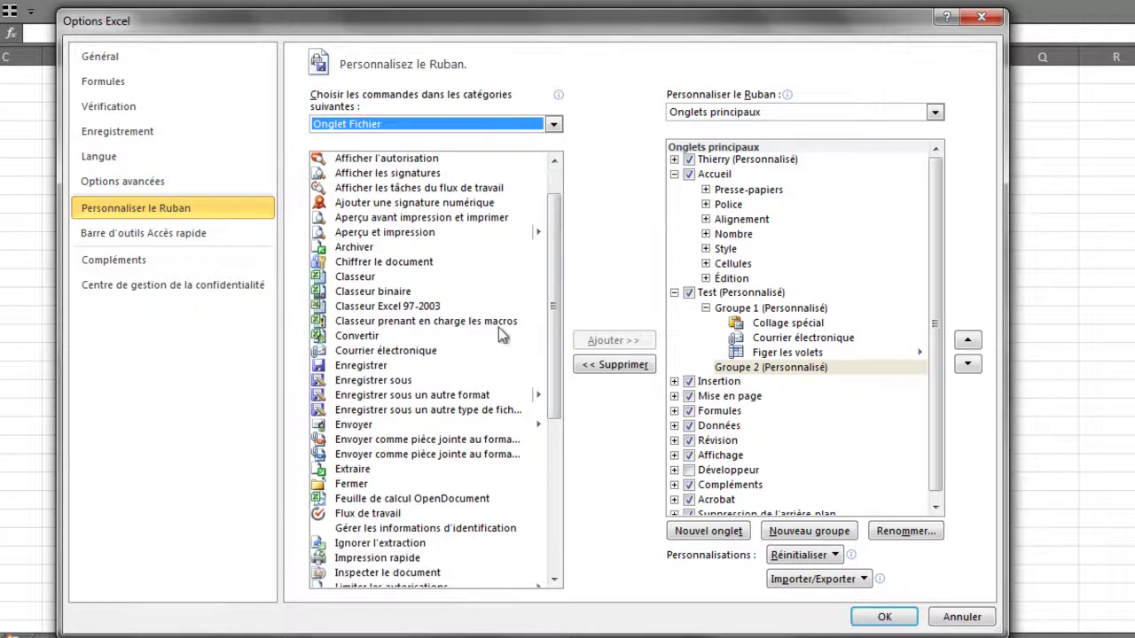
{"action": "left_click", "coordinate": [362, 382]}
{"action": "left_click", "coordinate": [614, 343]}
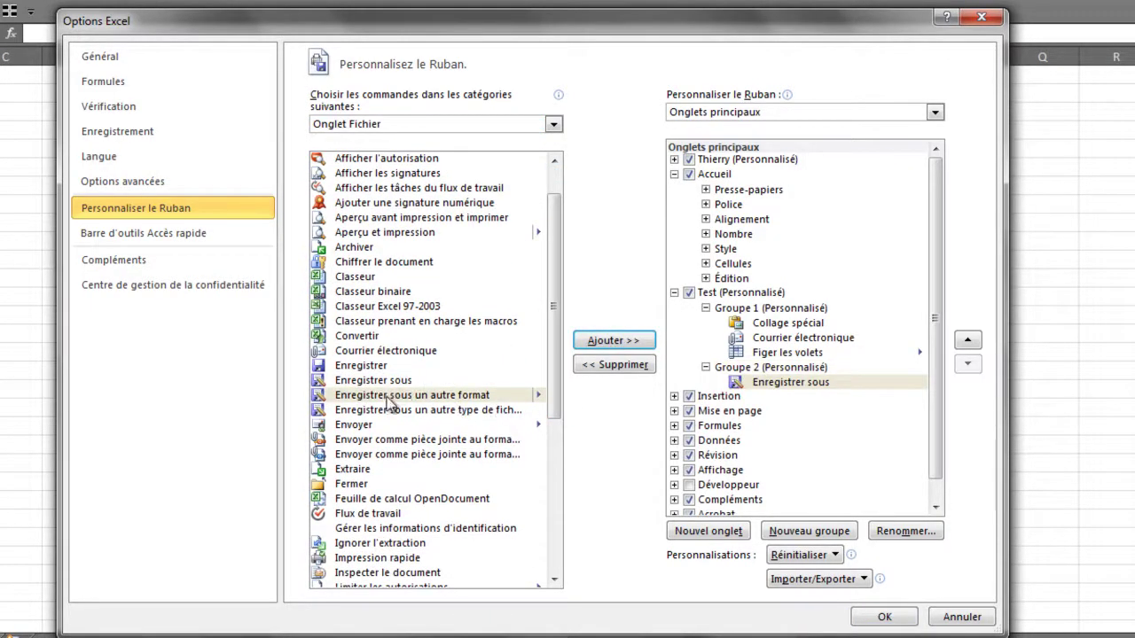
{"action": "left_click", "coordinate": [359, 484]}
{"action": "left_click", "coordinate": [614, 342]}
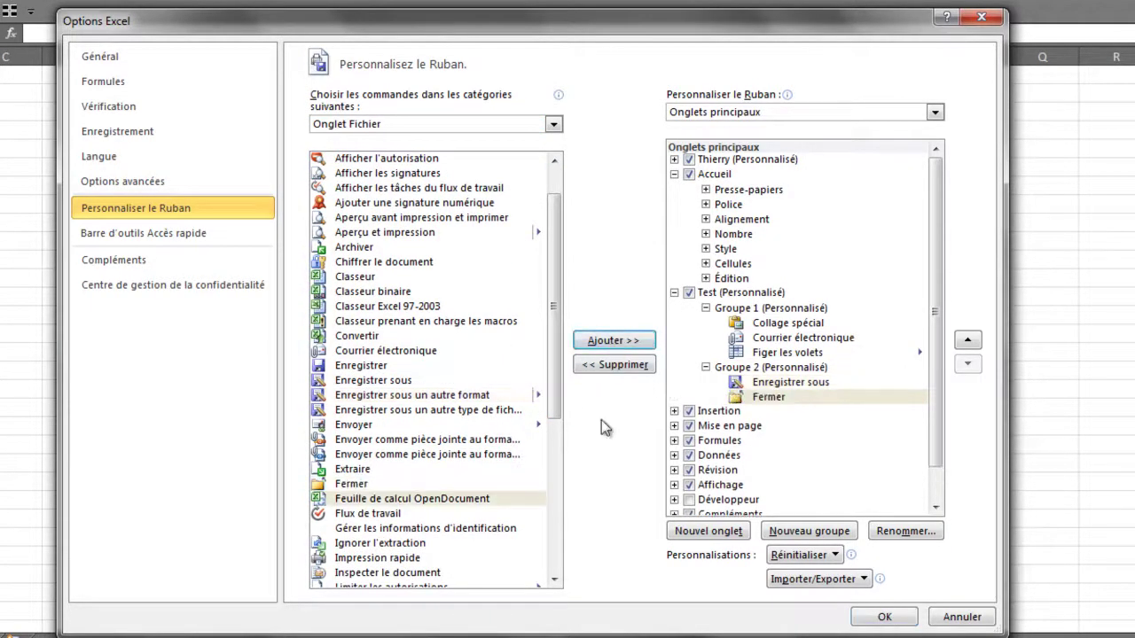
{"action": "left_click", "coordinate": [530, 125]}
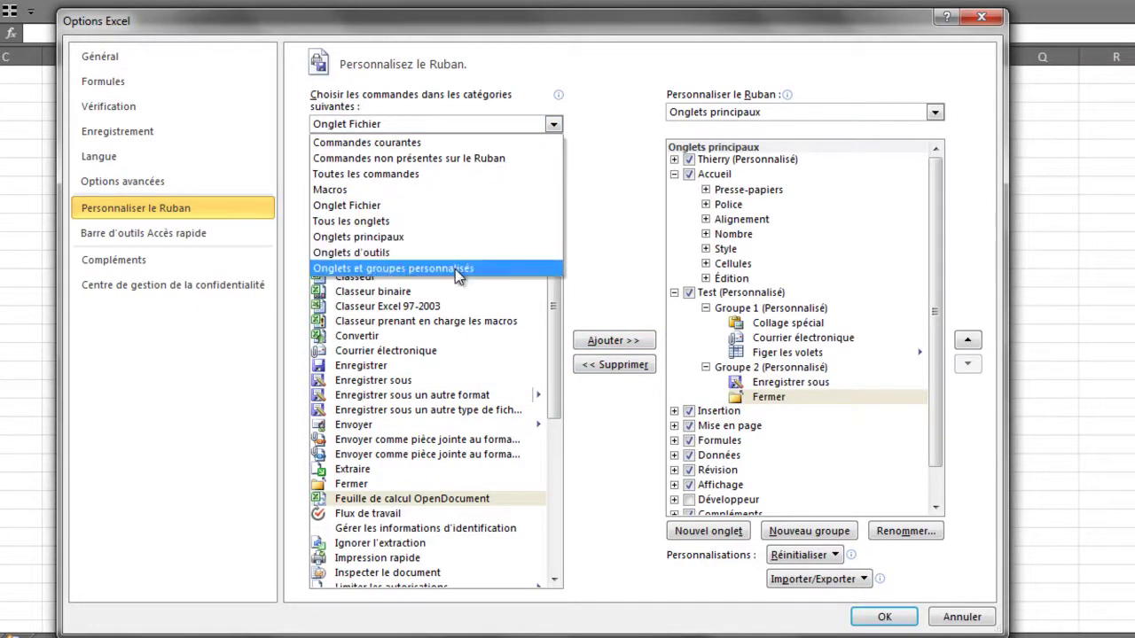
{"action": "left_click", "coordinate": [558, 125]}
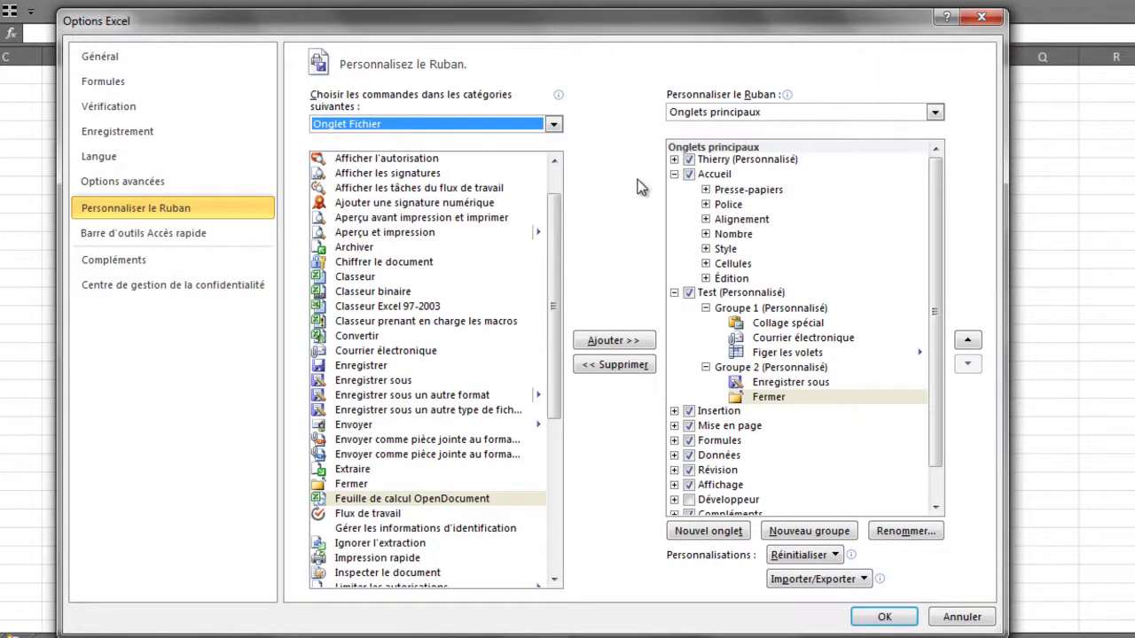
- Move the custom Test tab up to the first position in the main tabs list, ahead of Accueil and the other custom tab
{"action": "left_click", "coordinate": [725, 296]}
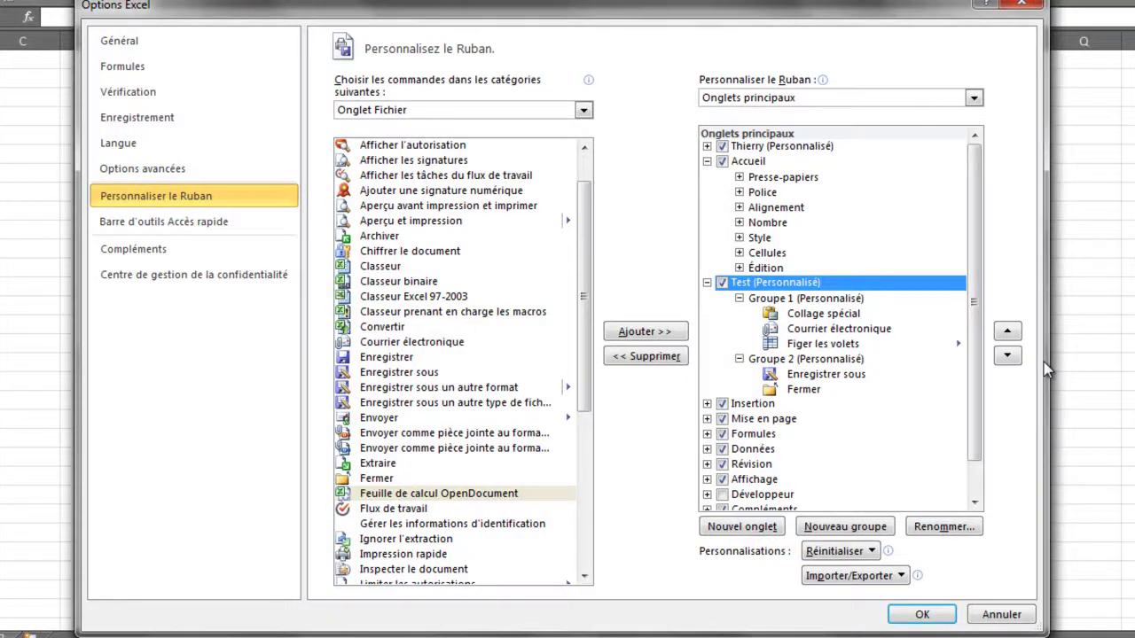
{"action": "left_click", "coordinate": [1008, 331]}
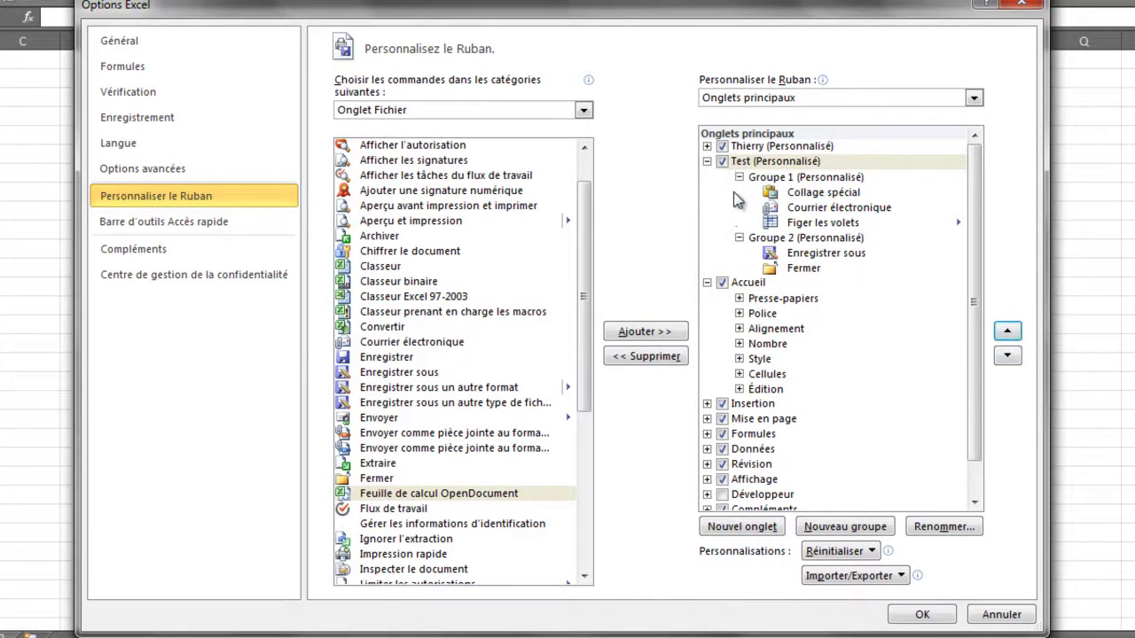
{"action": "left_click", "coordinate": [707, 162]}
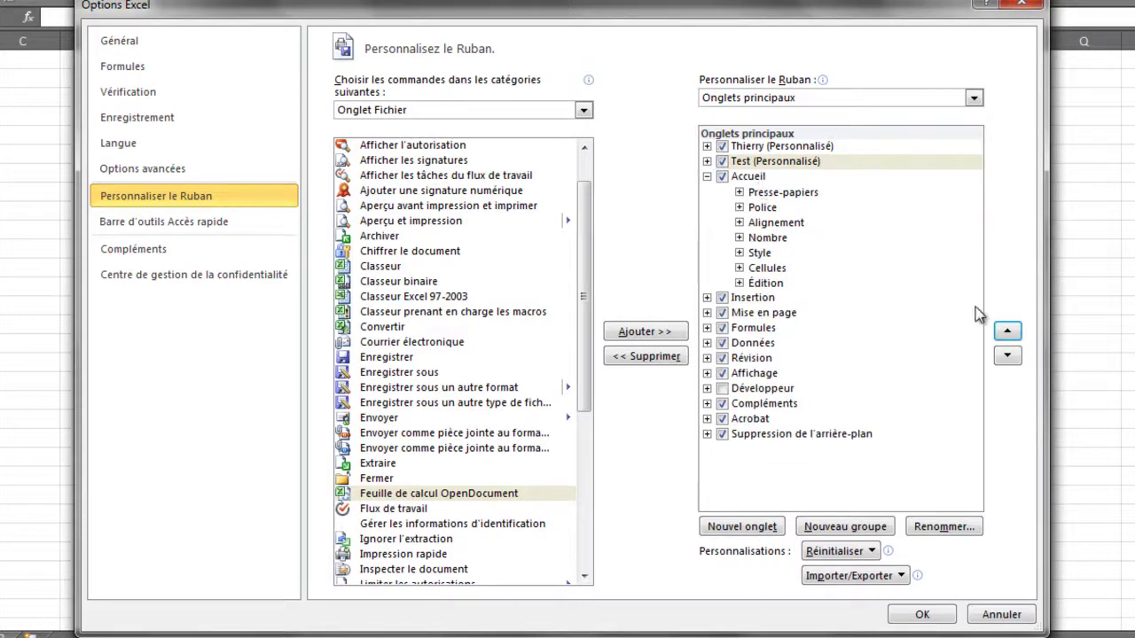
{"action": "left_click", "coordinate": [1007, 331]}
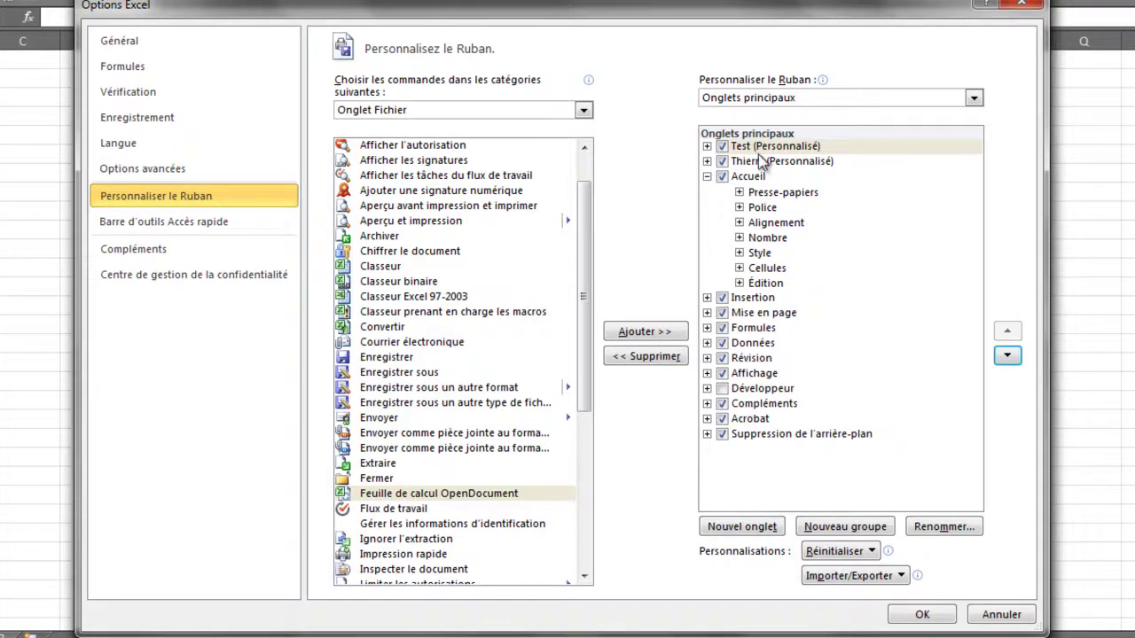
- Reorder the groups inside the Test tab so that Groupe 2 comes before Groupe 1
{"action": "left_click", "coordinate": [758, 150]}
{"action": "left_click", "coordinate": [707, 147]}
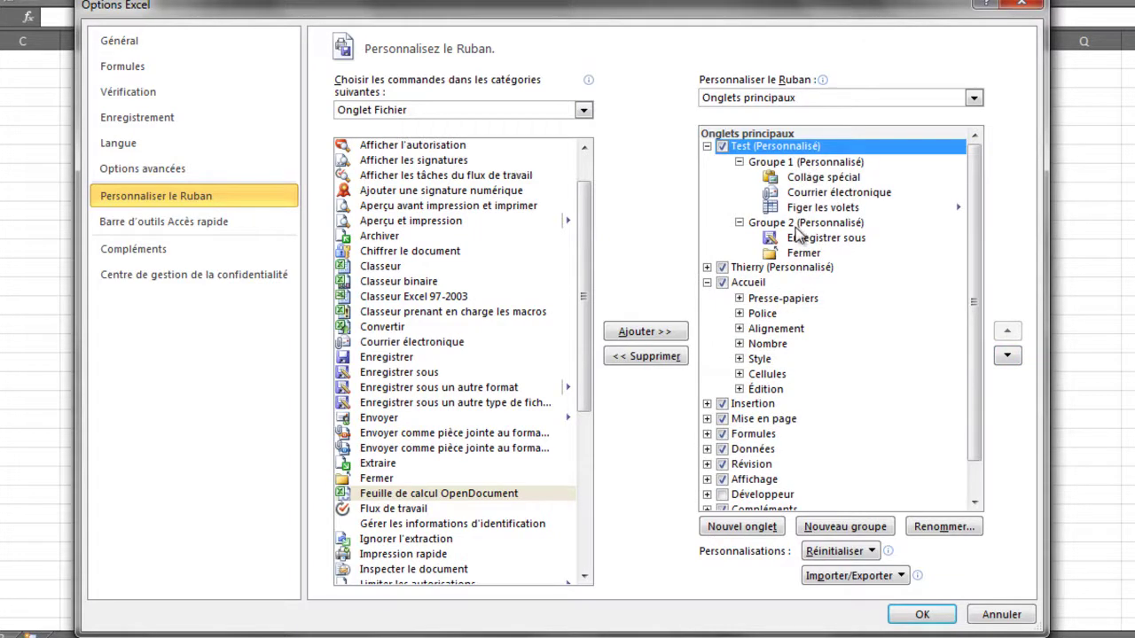
{"action": "left_click", "coordinate": [798, 225]}
{"action": "left_click", "coordinate": [1007, 334]}
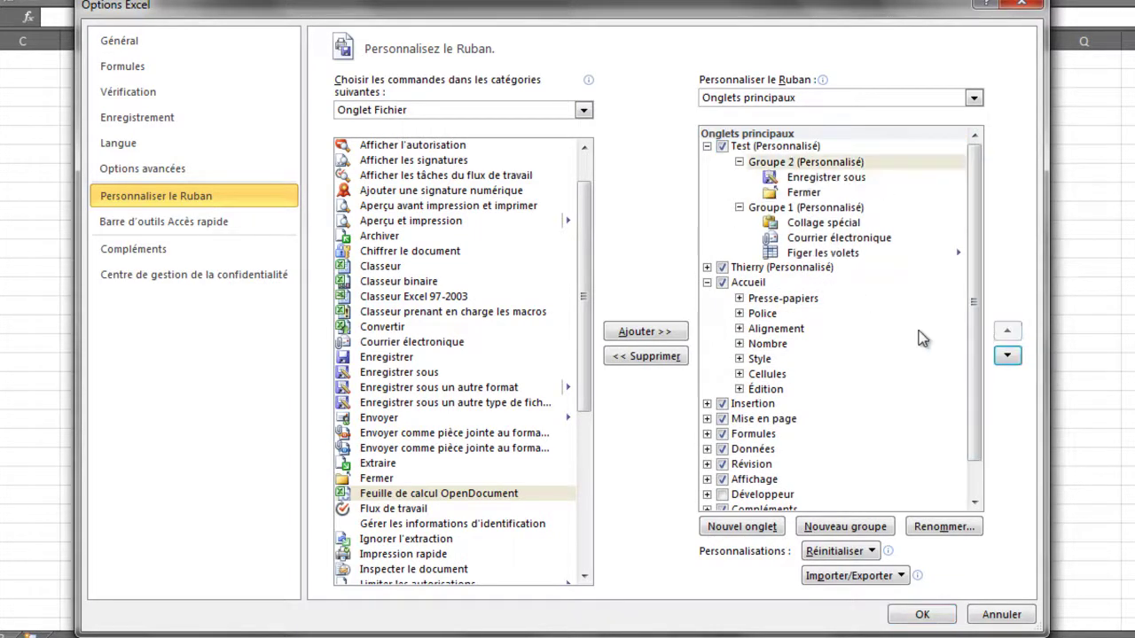
{"action": "left_click", "coordinate": [1008, 355]}
{"action": "left_click", "coordinate": [1008, 333]}
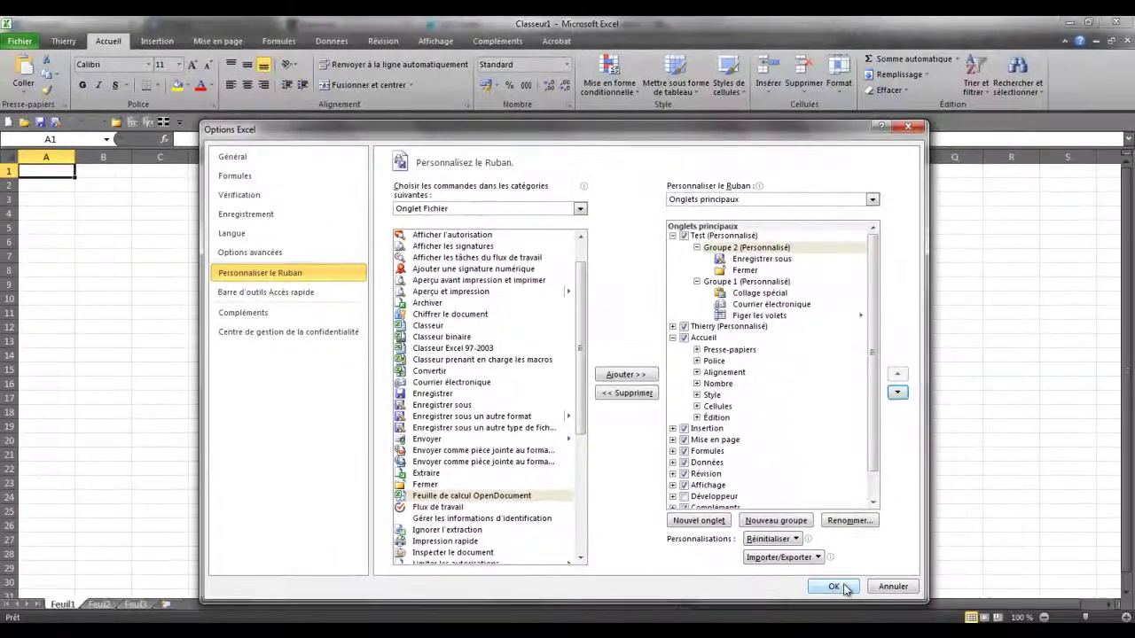
- Apply the ribbon customization and display the Test tab in the workbook
{"action": "left_click", "coordinate": [841, 587]}
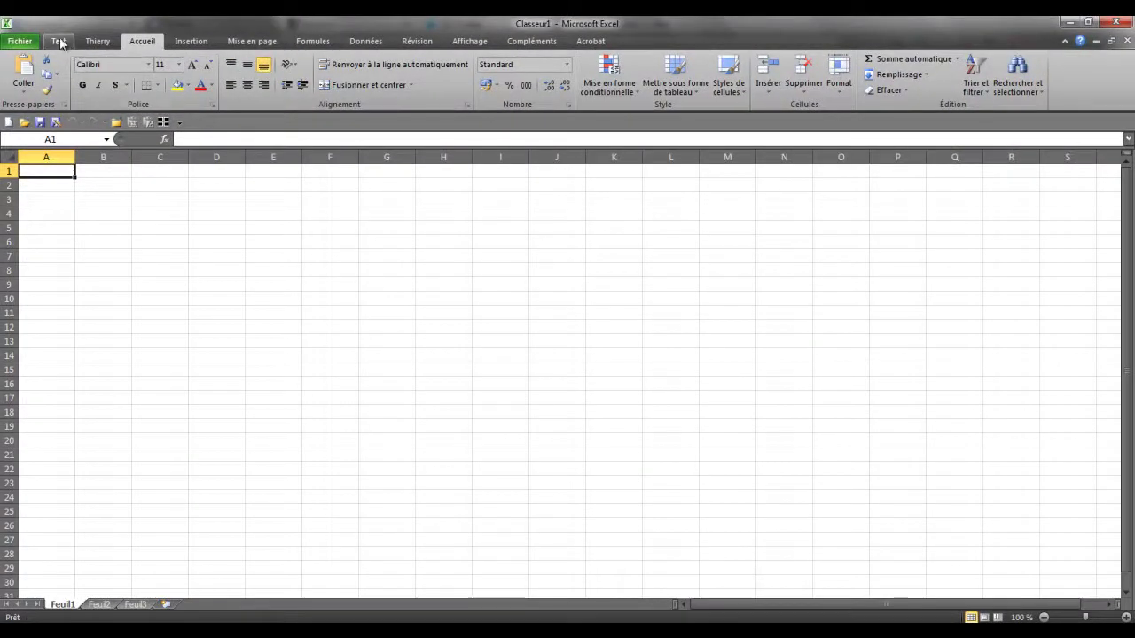
{"action": "left_click", "coordinate": [60, 42]}
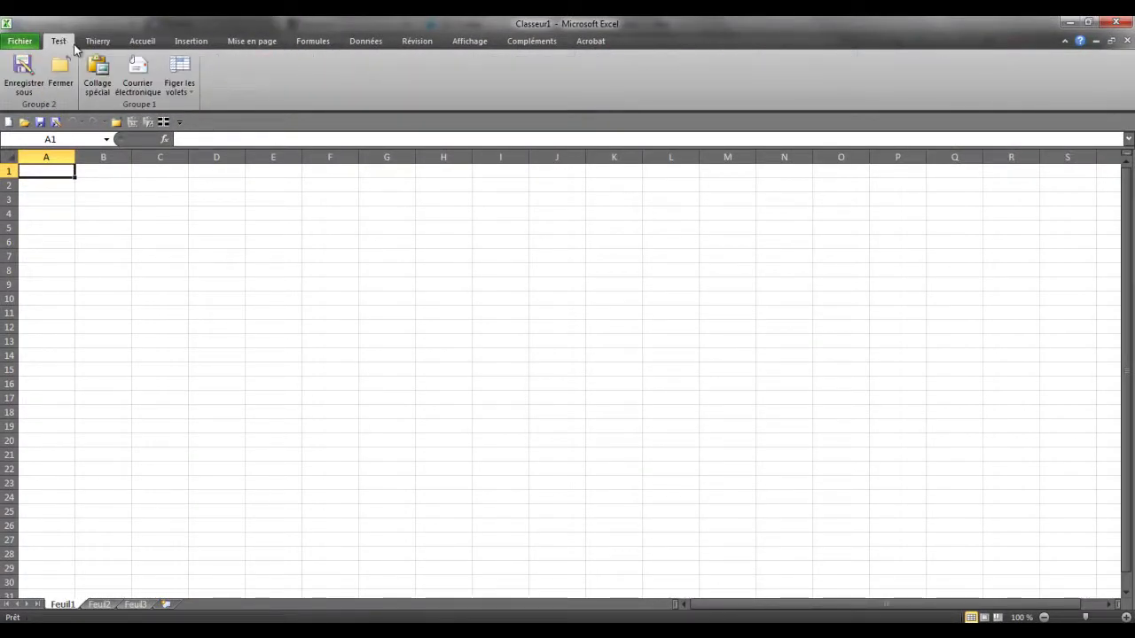